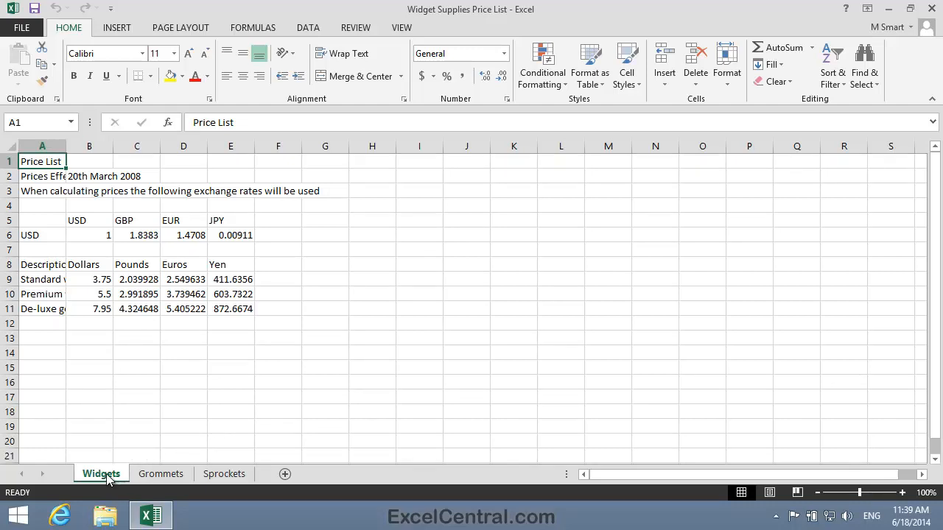
- Look over the Grommets and Sprockets worksheets one after the other
click(165, 476)
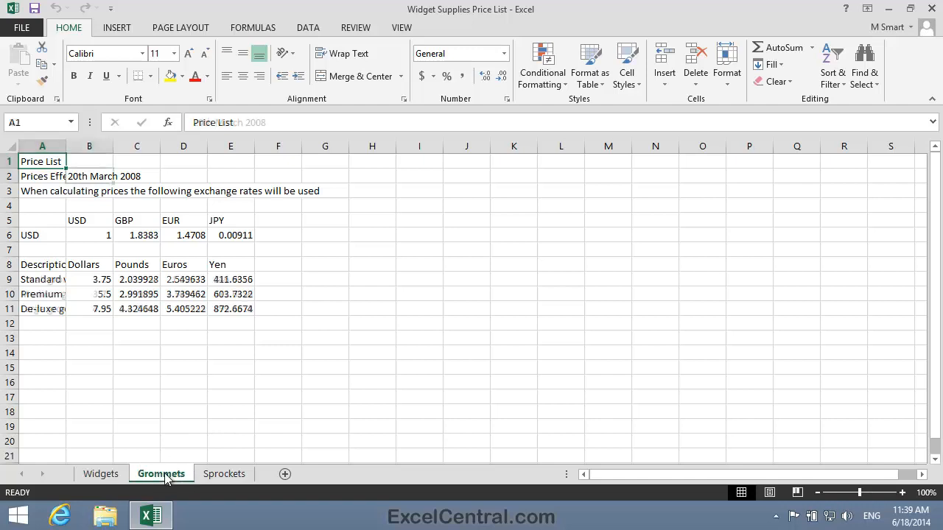
click(219, 476)
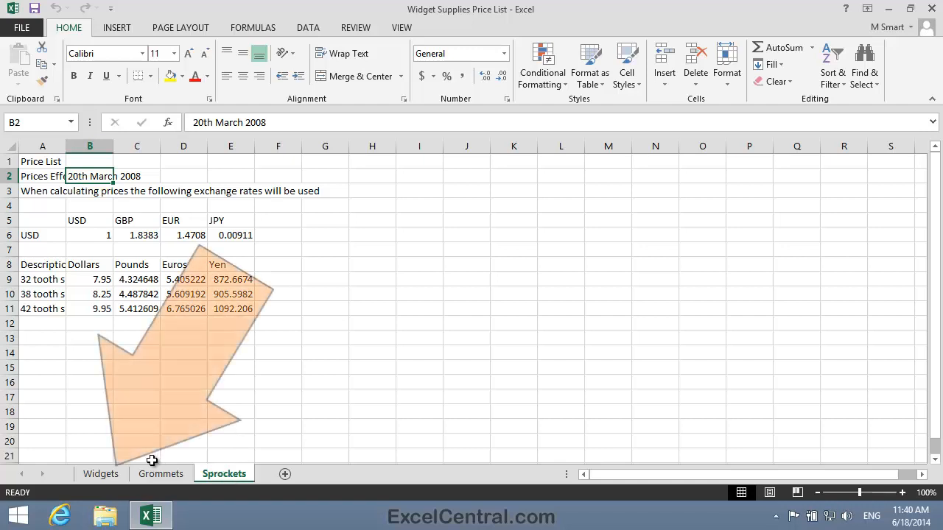
- Group the Widgets, Grommets and Sprockets worksheets by adding each sheet individually, and select cell E15
click(107, 477)
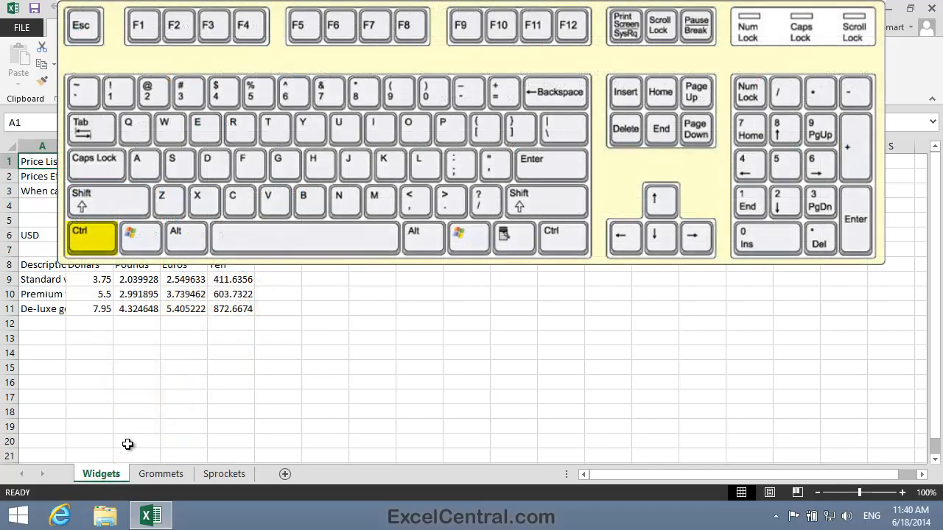
ctrl+click(165, 475)
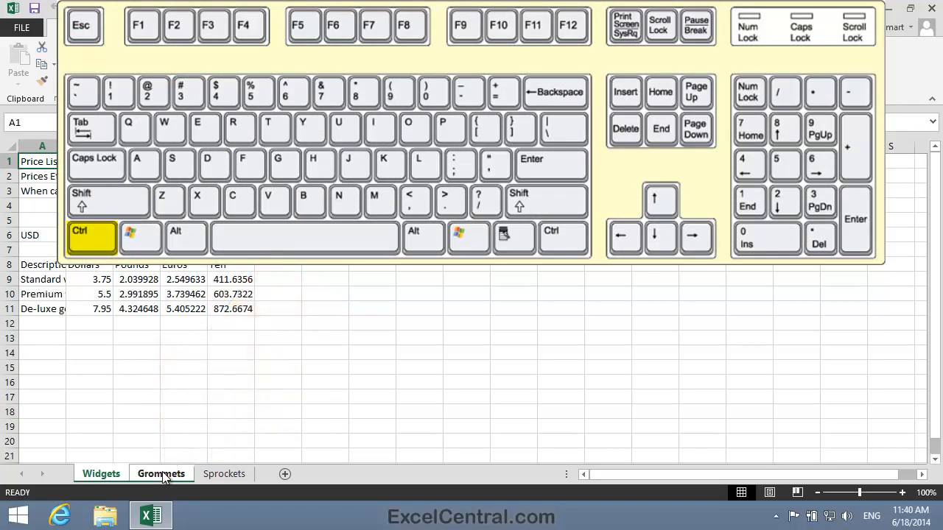
ctrl+click(223, 476)
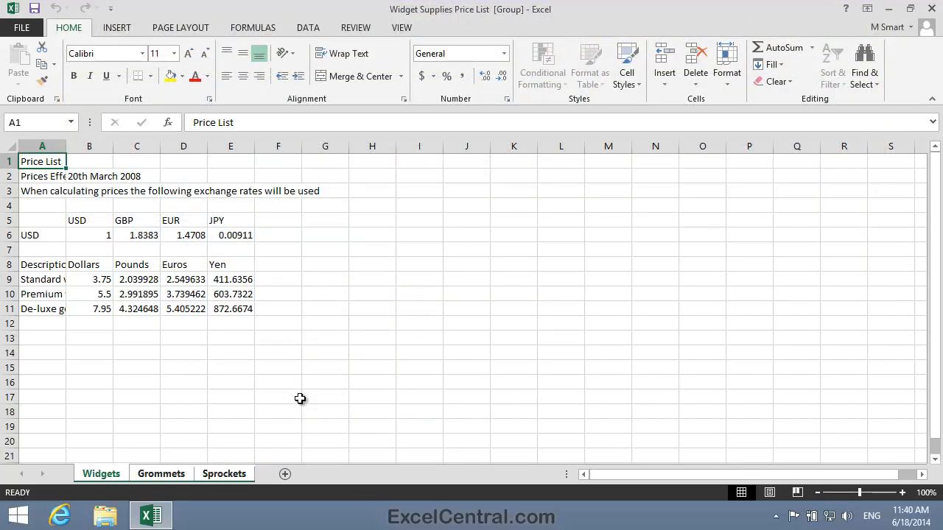
click(242, 362)
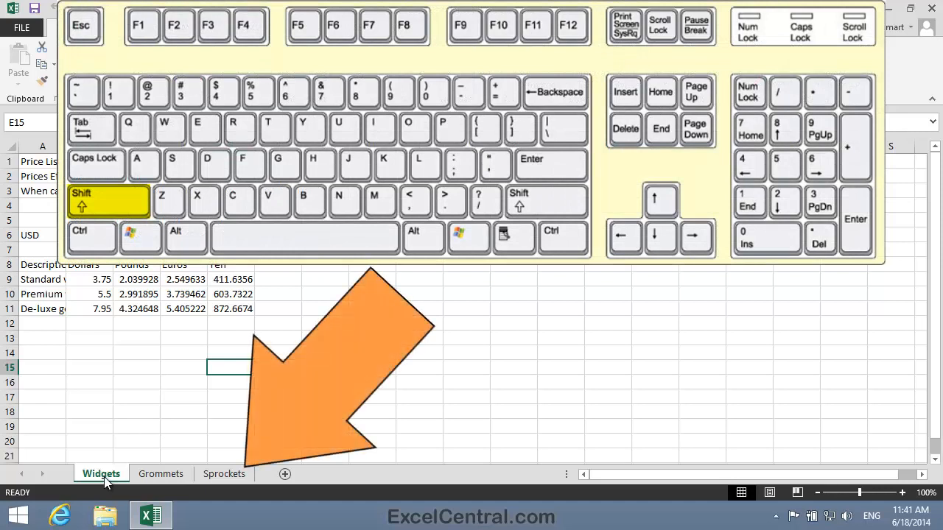
- Group the adjacent worksheets from Widgets through Sprockets as one range, and ungroup them by activating only Grommets
shift+click(227, 476)
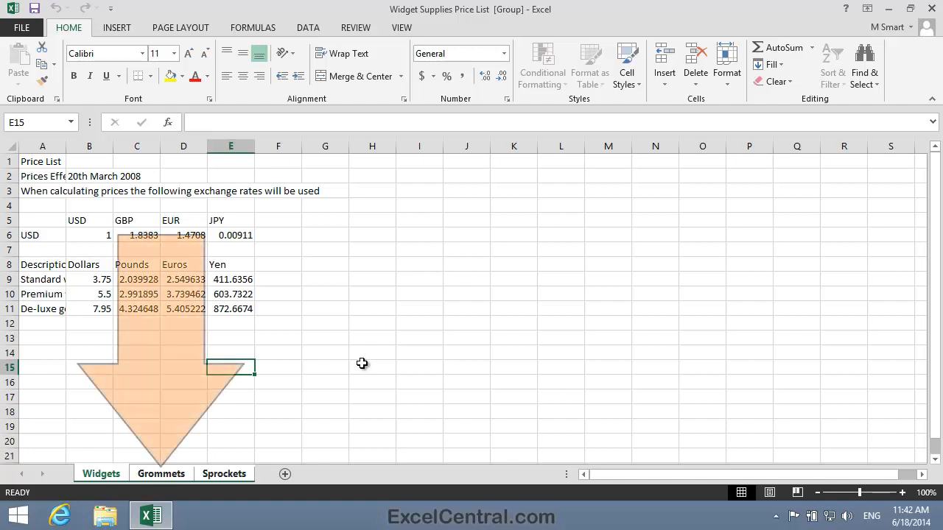
click(169, 477)
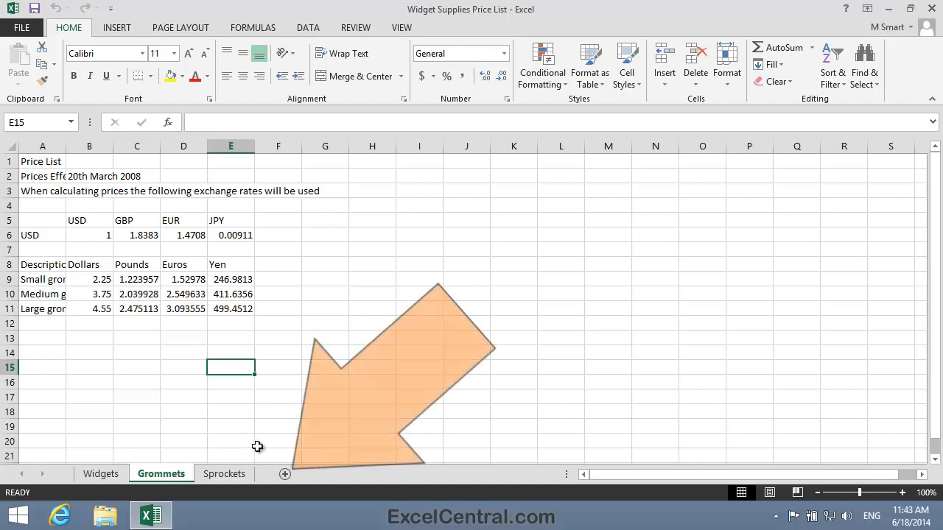
- Add a new worksheet named Dummy and place it after the Sprockets worksheet
click(286, 474)
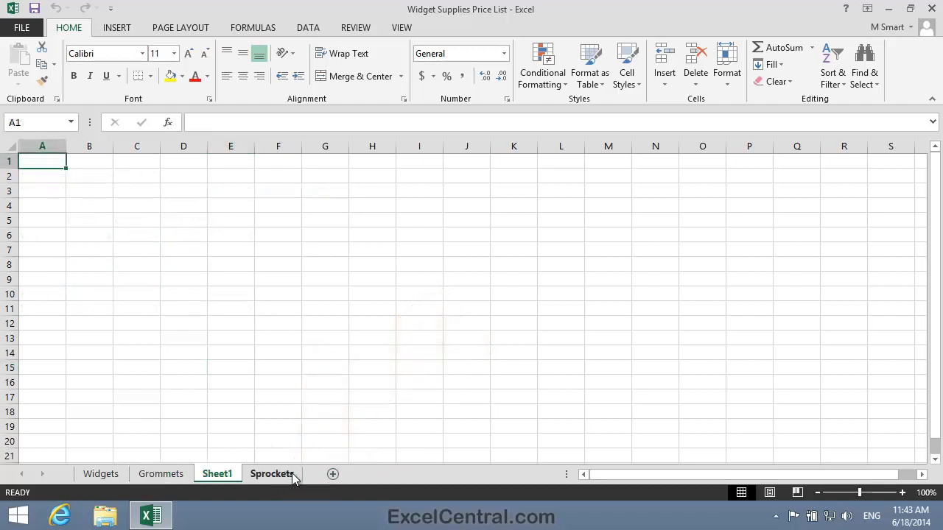
double_click(219, 476)
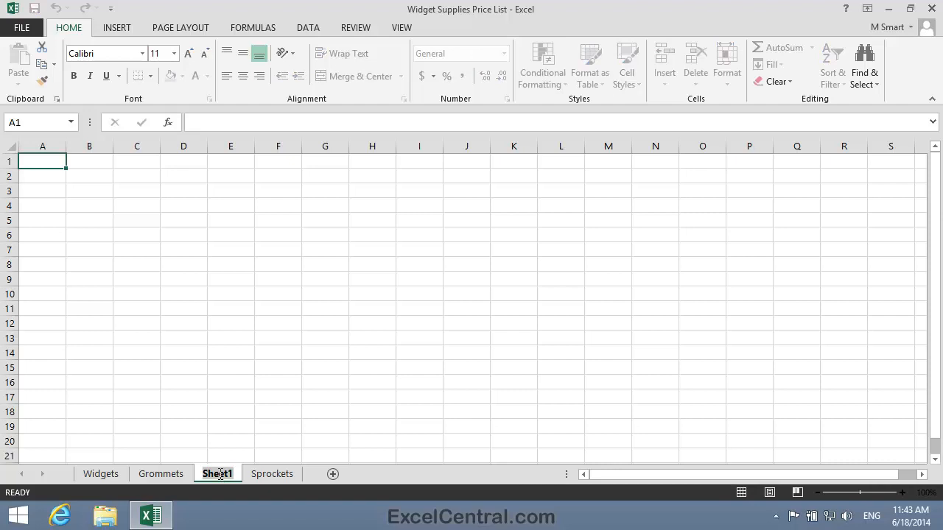
text(Dummy)
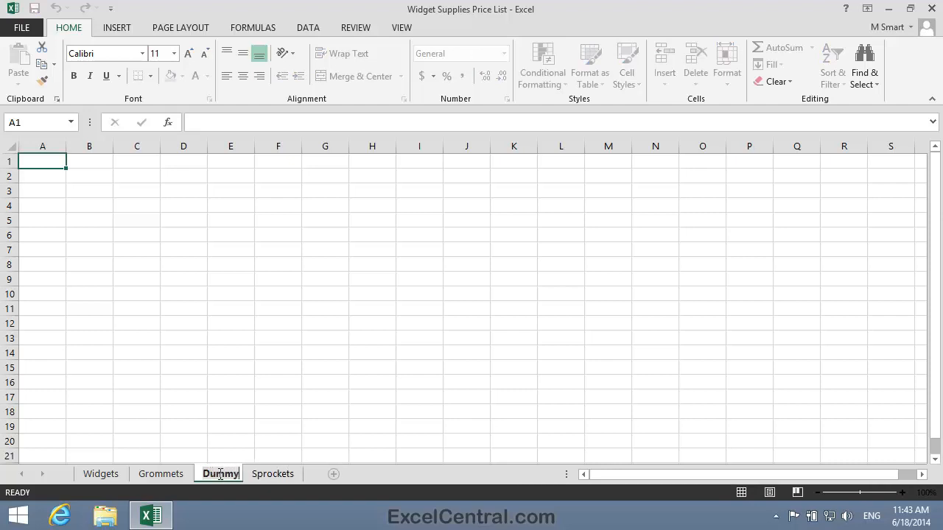
key(Return)
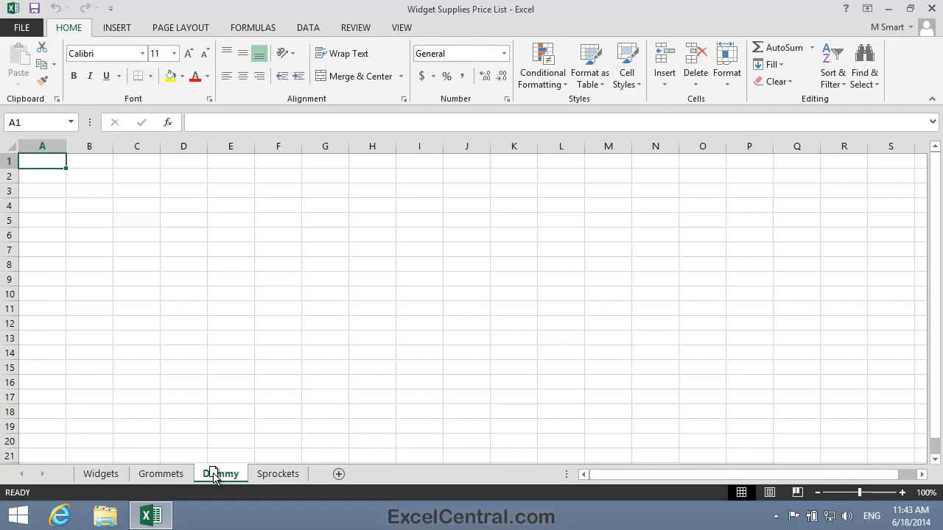
drag(214, 475, 317, 479)
drag(315, 479, 318, 482)
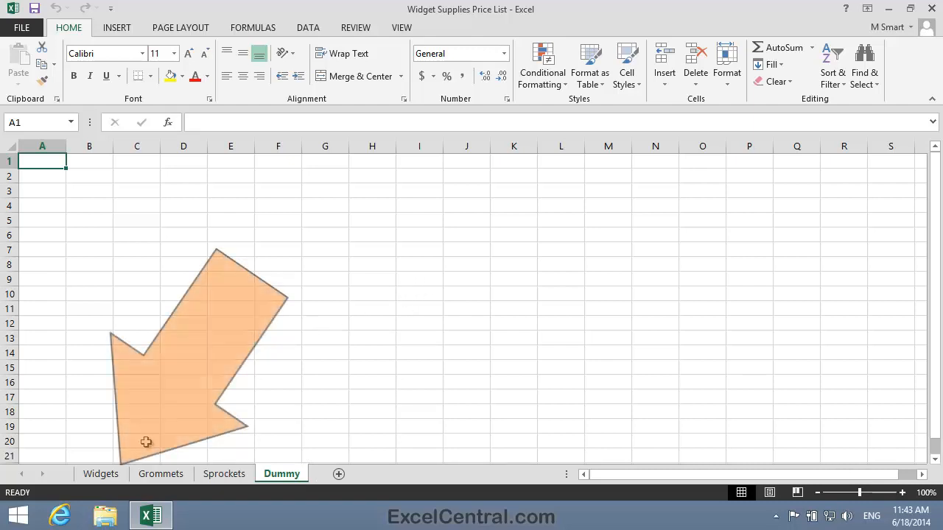
- Group the Widgets, Grommets and Sprockets worksheets without Dummy, and make Sprockets the active sheet of the group
click(95, 478)
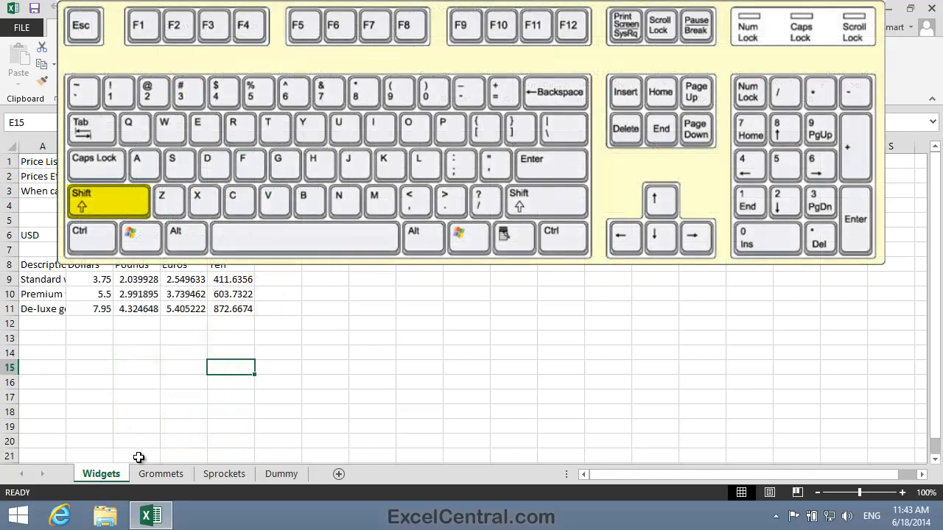
shift+click(224, 475)
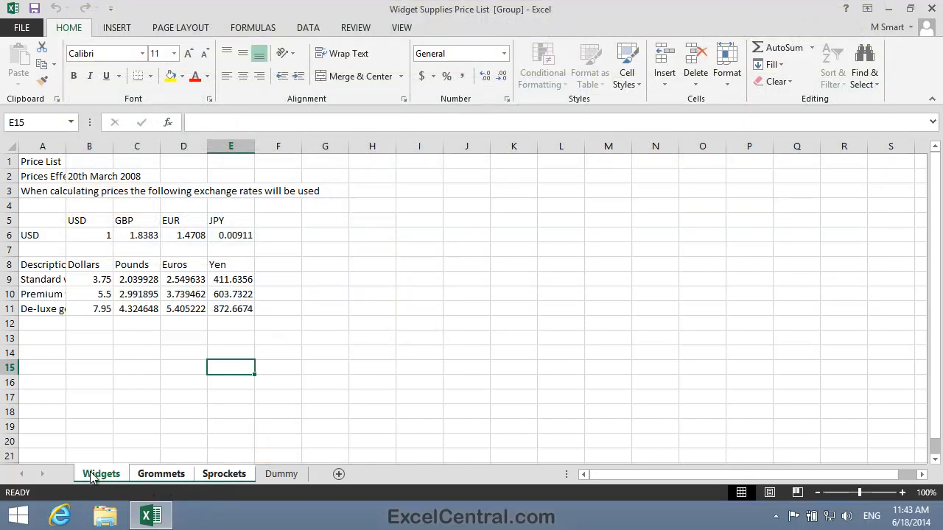
click(159, 476)
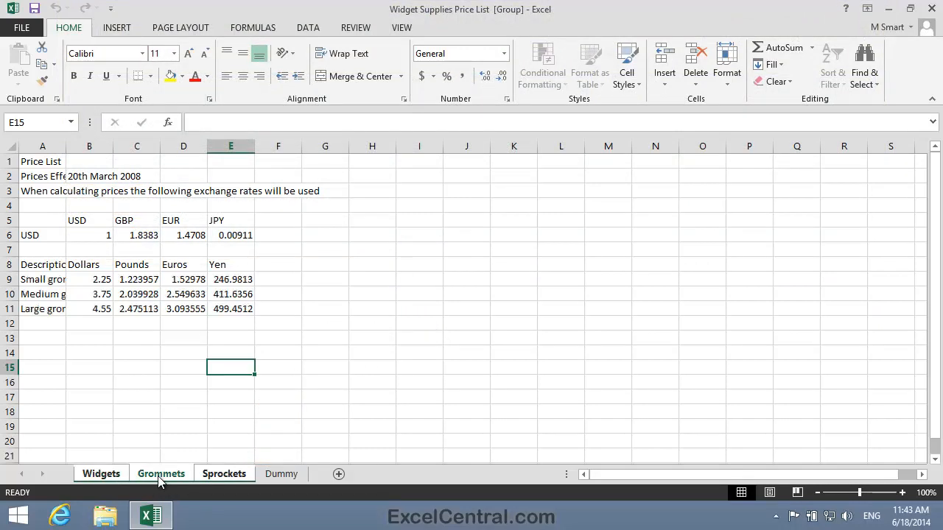
click(225, 477)
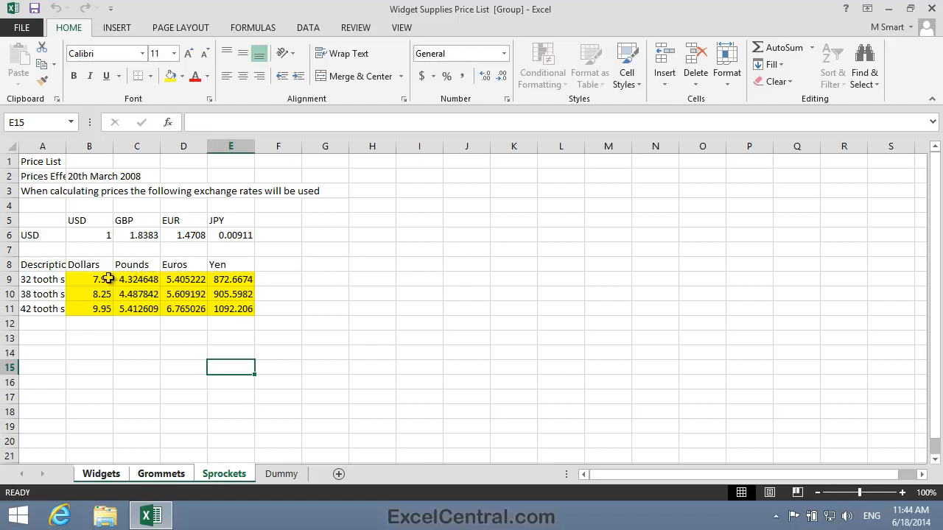
- Apply the comma number style to the prices in B9:E11 on the grouped worksheets
drag(108, 279, 228, 309)
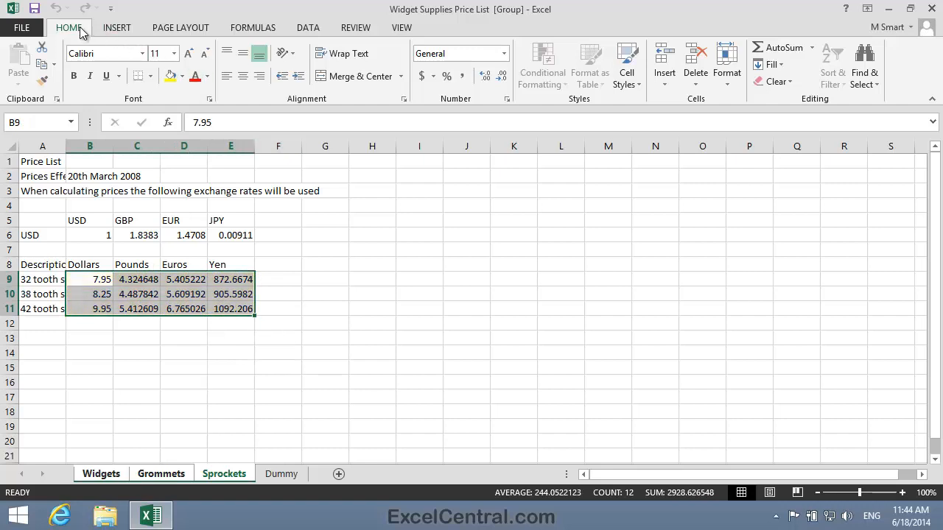
click(464, 77)
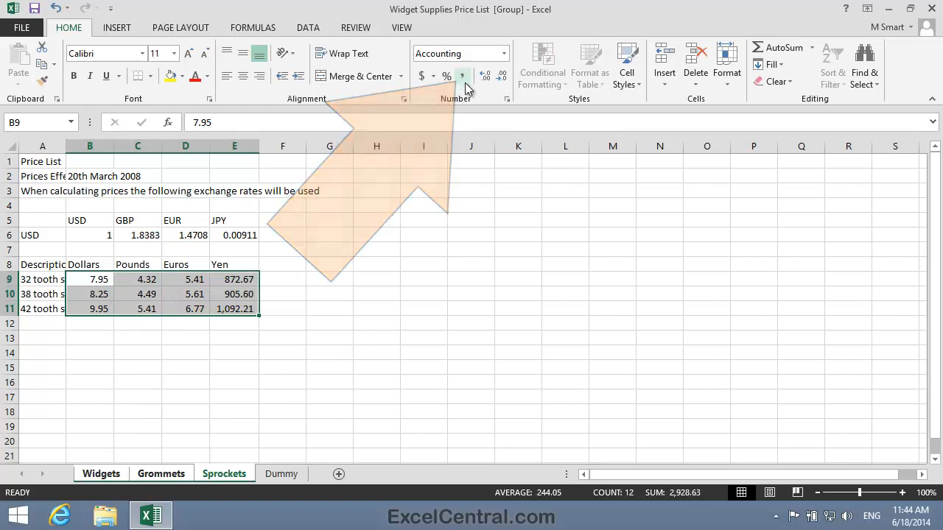
click(475, 346)
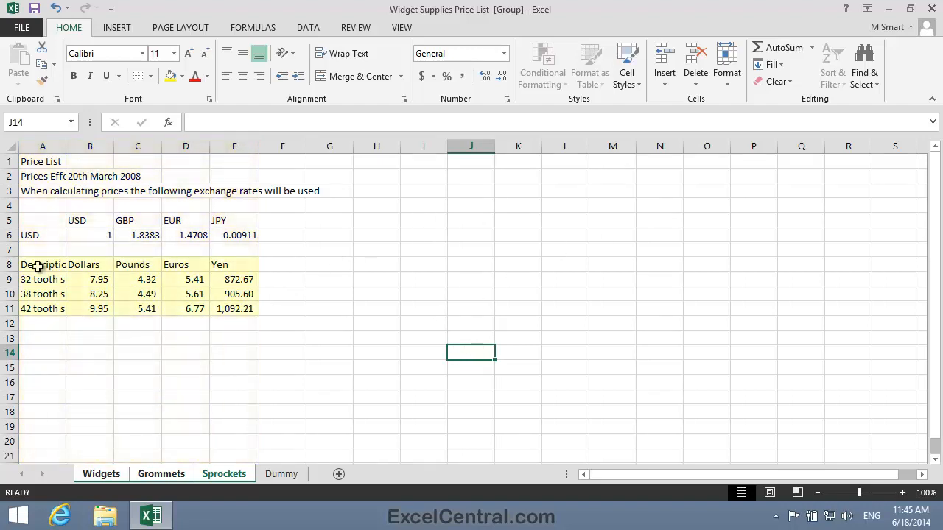
- AutoFit the widths of columns A to E to the contents of A8:E11 on the grouped worksheets
drag(37, 267, 236, 320)
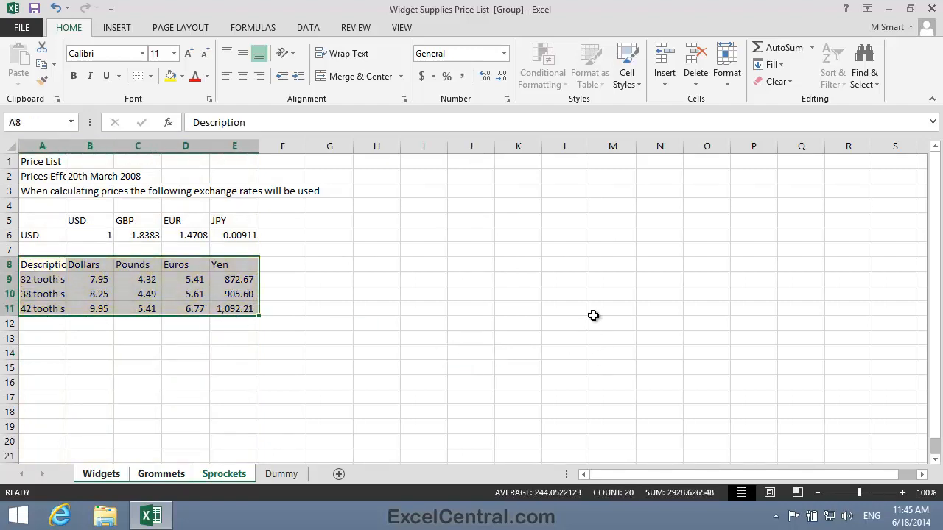
click(729, 83)
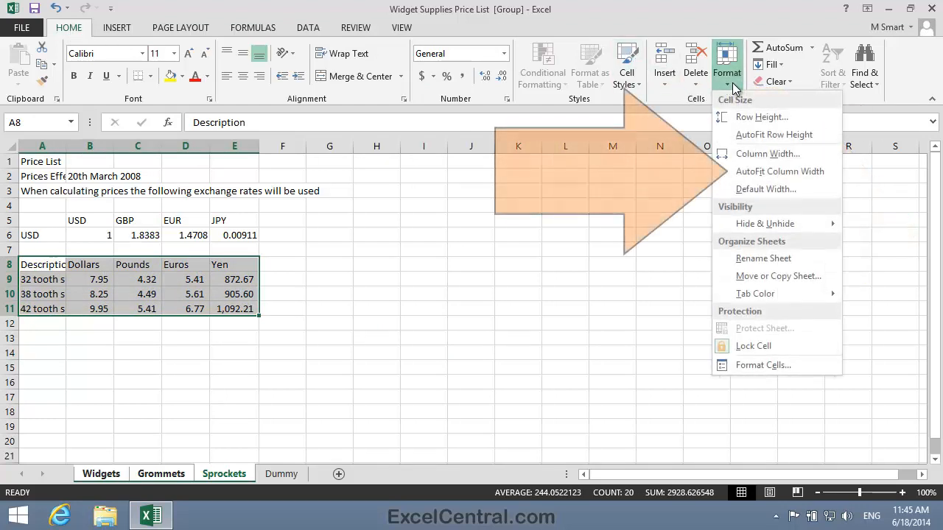
click(793, 168)
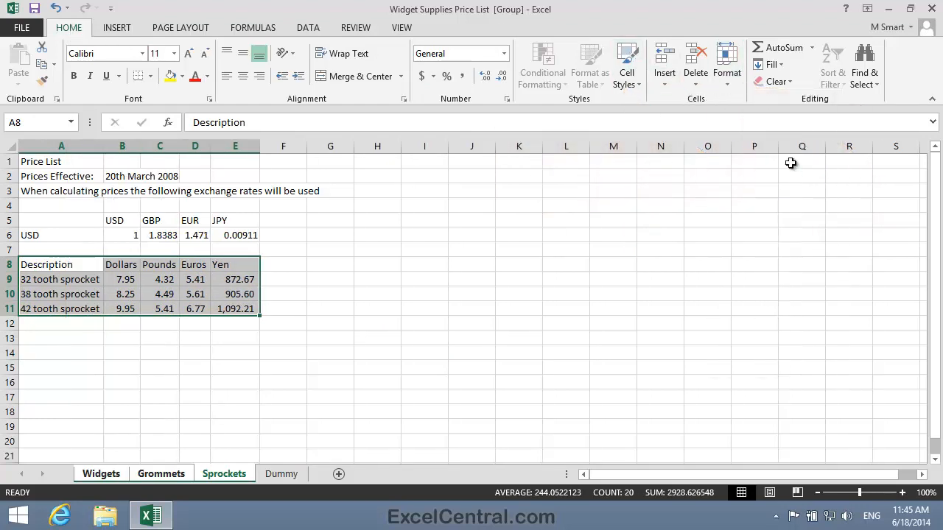
click(427, 308)
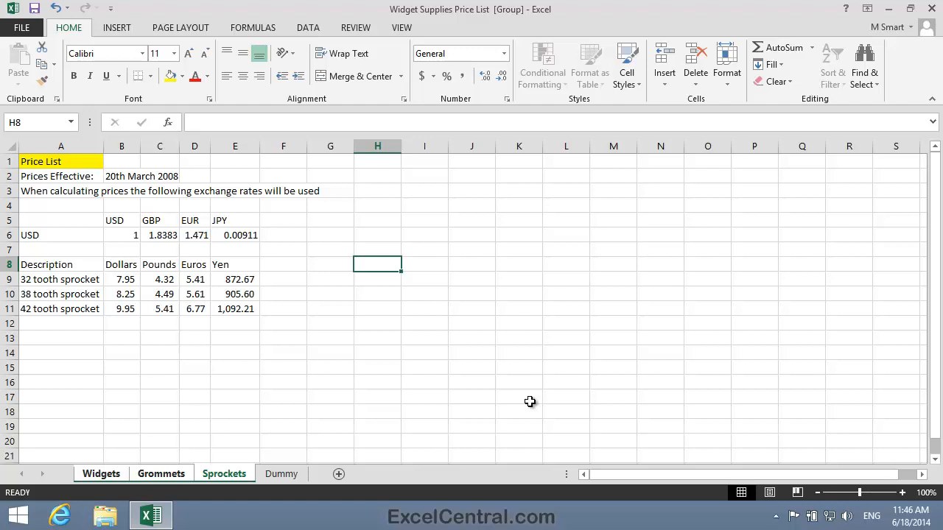
- Apply the Title cell style to the Price List heading in A1 on the grouped worksheets
click(43, 164)
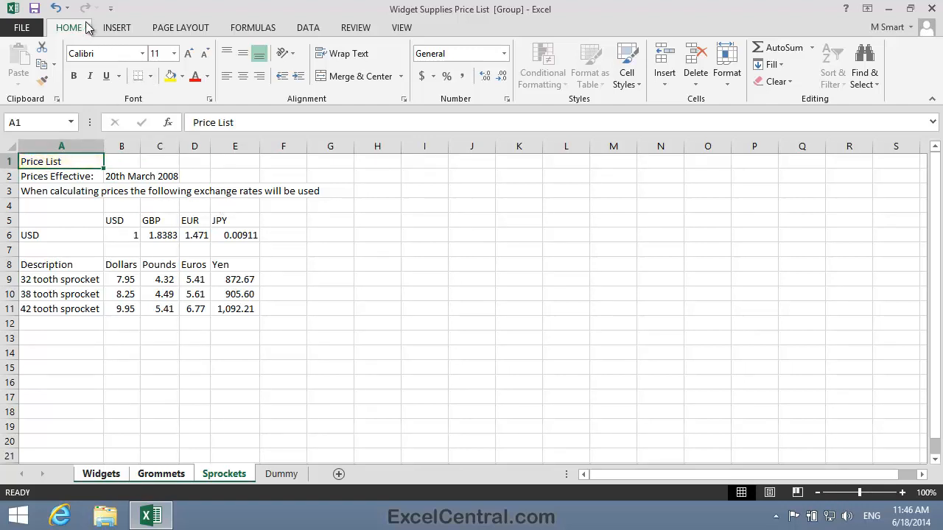
click(633, 79)
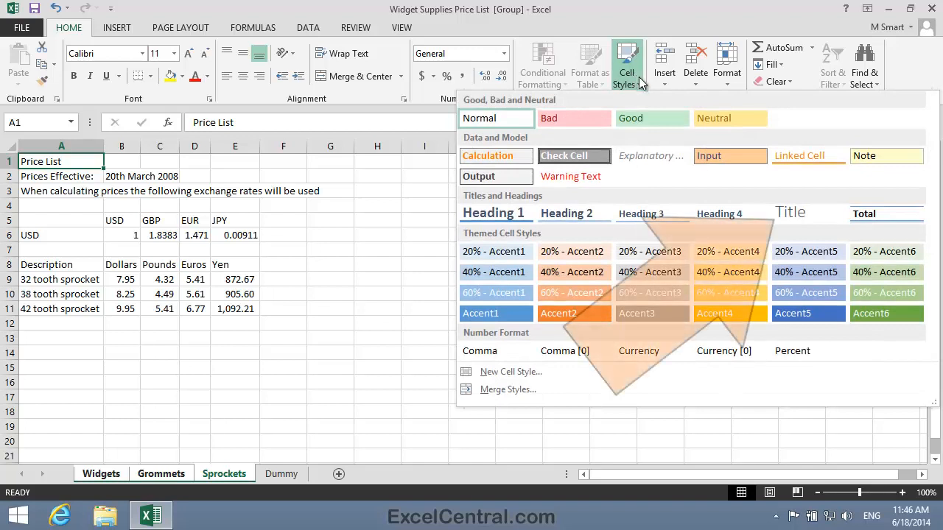
click(783, 214)
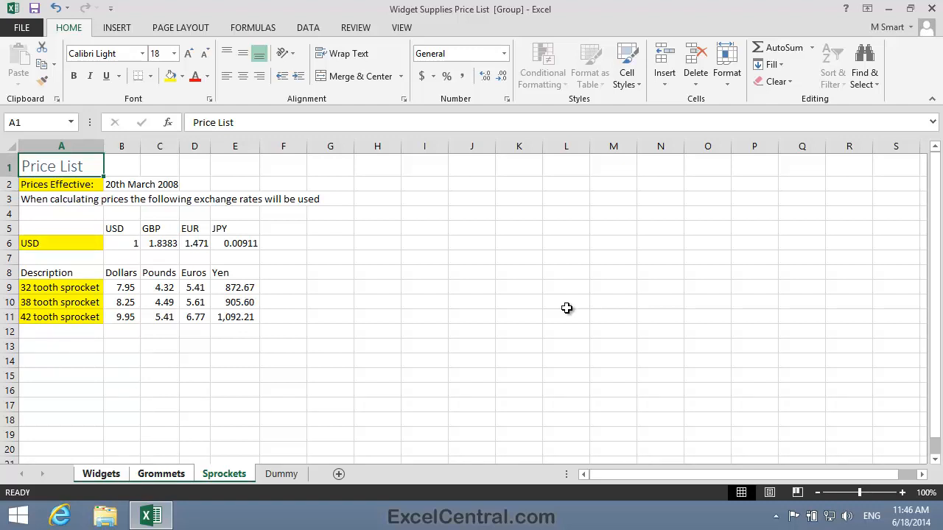
- Apply the Heading 4 cell style to the row labels in A2, A6 and A9:A11 on the grouped worksheets
click(60, 184)
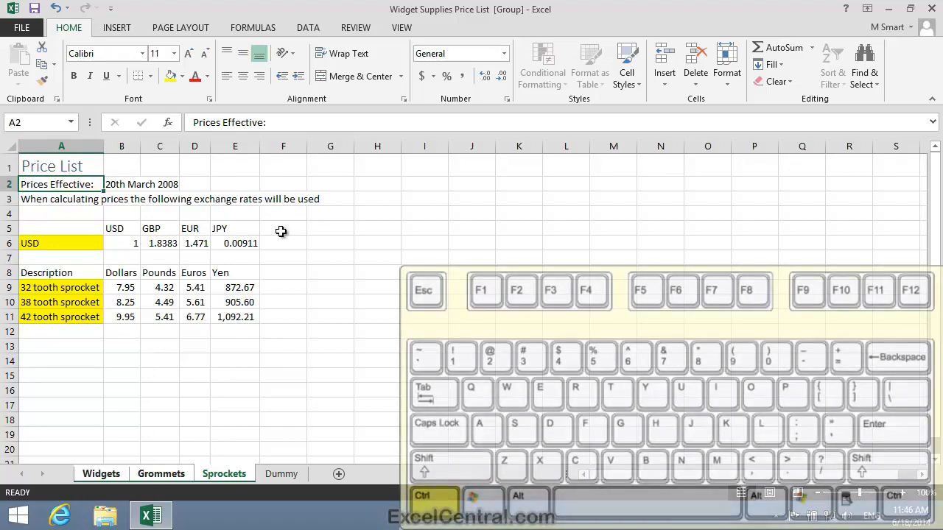
ctrl+click(45, 243)
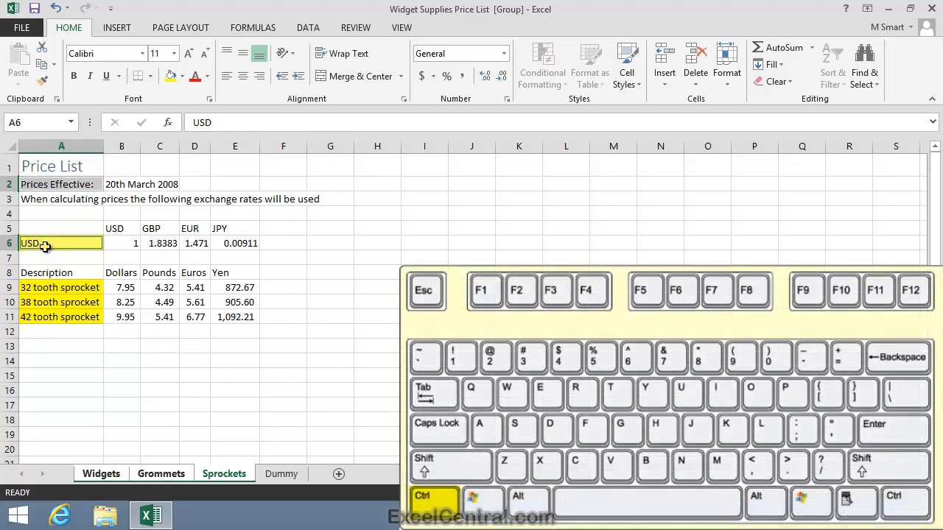
drag(54, 291, 65, 317)
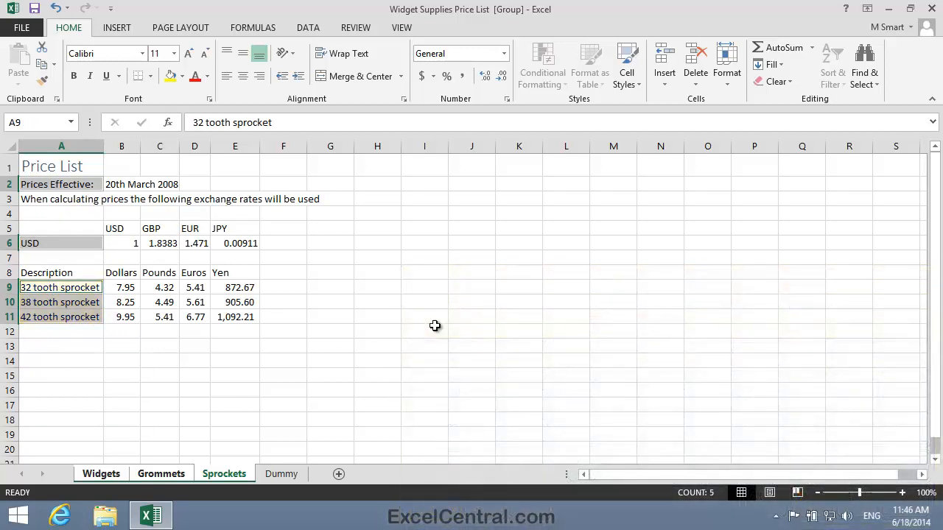
click(627, 78)
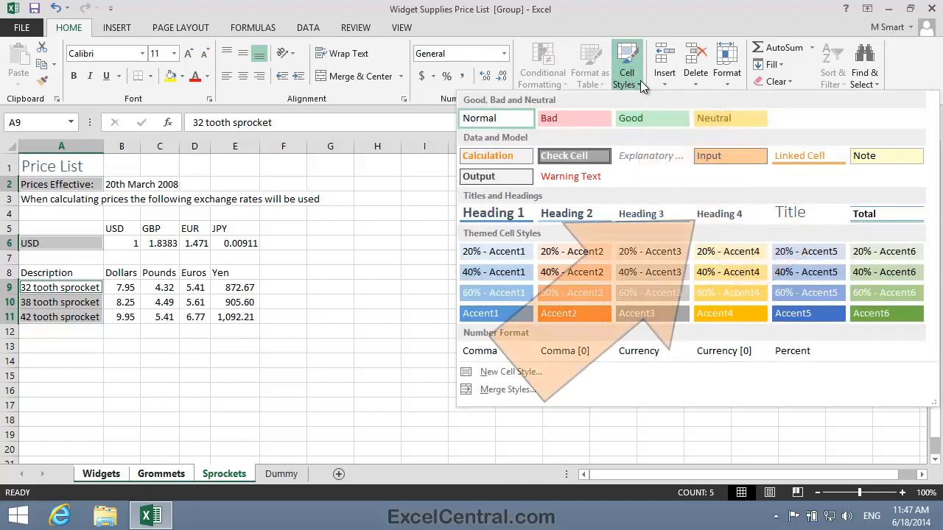
click(727, 215)
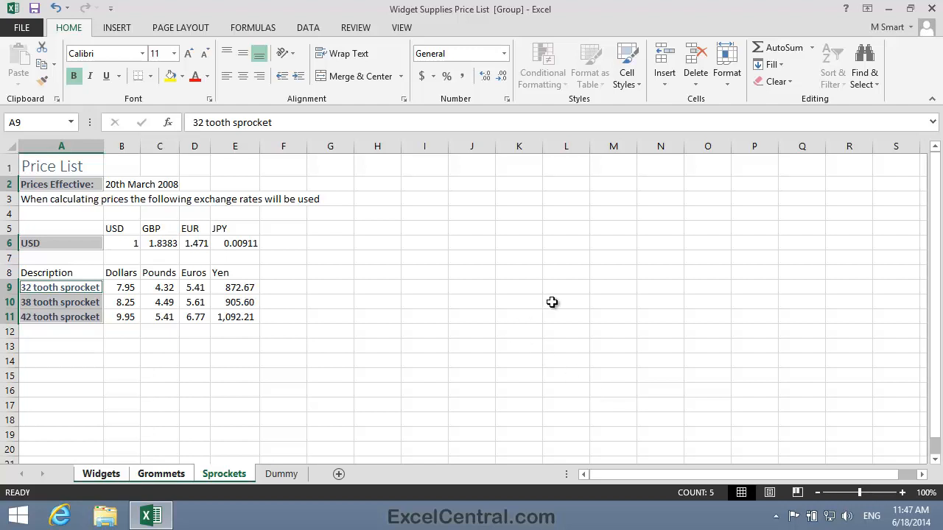
click(470, 288)
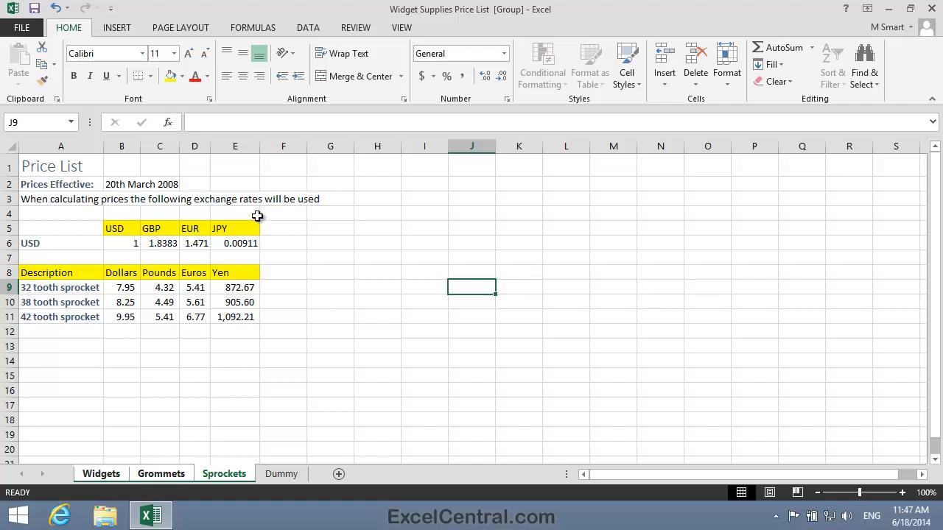
- Apply the Heading 3 cell style to the column headings in B5:E5 and A8:E8 on the grouped worksheets
drag(122, 229, 230, 232)
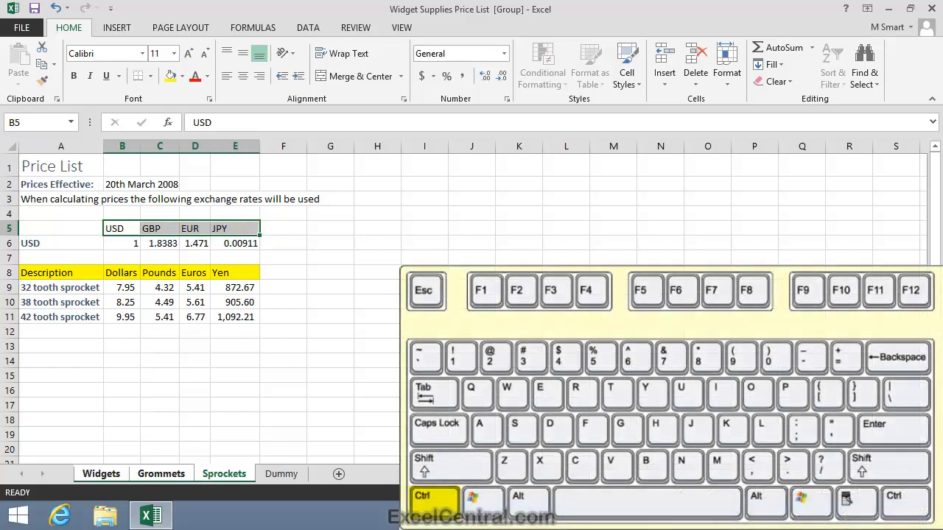
ctrl+click(39, 272)
ctrl+drag(119, 274, 238, 273)
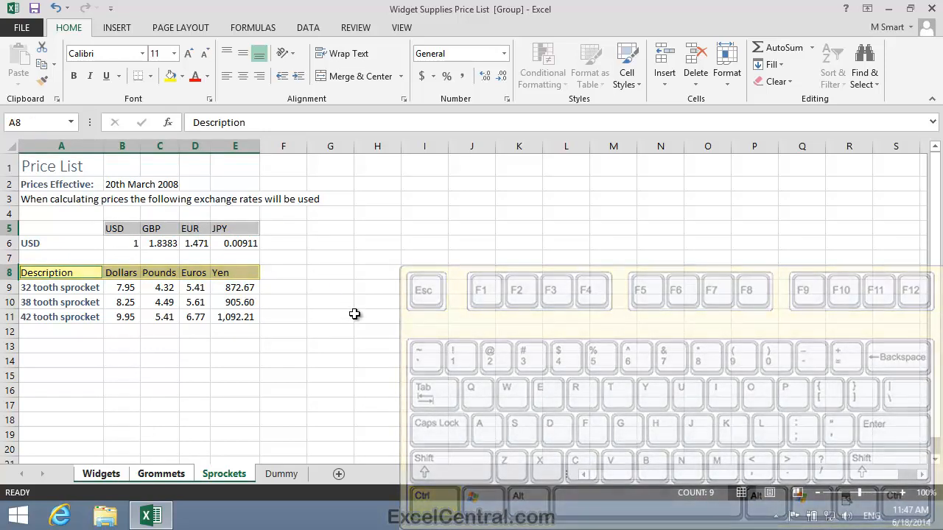
click(626, 74)
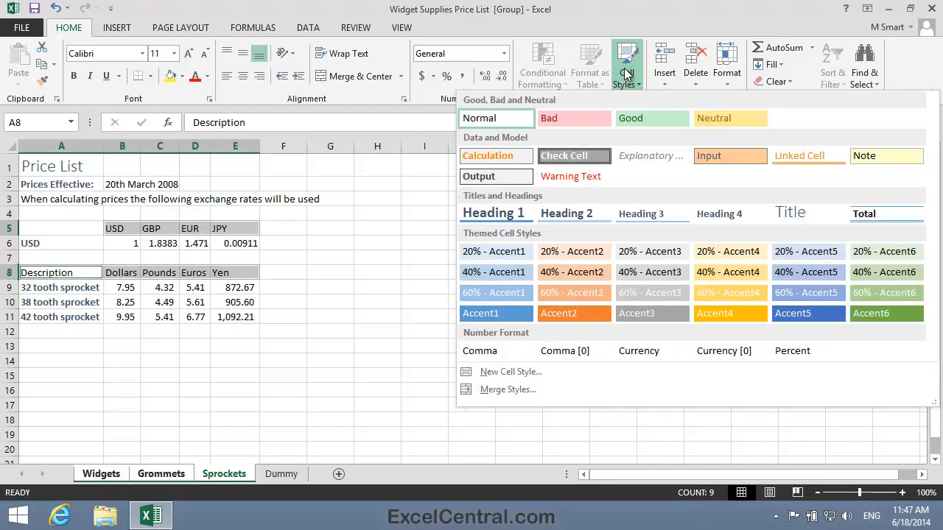
click(652, 223)
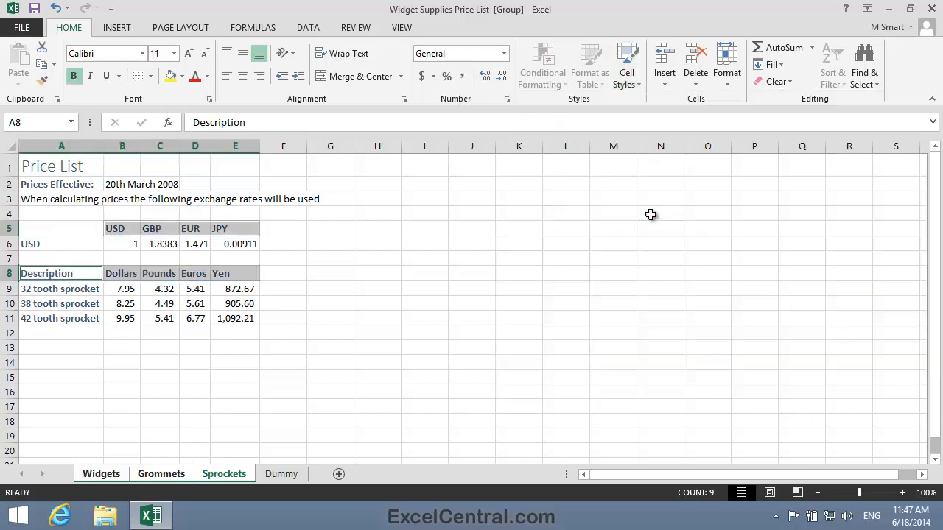
click(420, 256)
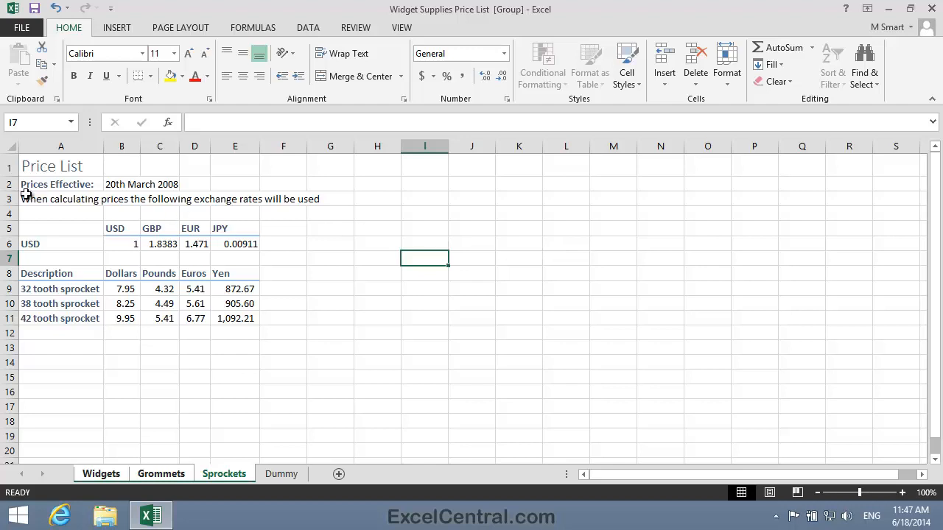
- Make row 2 about twice as tall, shrink row 4 to a thin gap, heighten row 3, and check the Grommets and Widgets sheets
drag(10, 191, 12, 209)
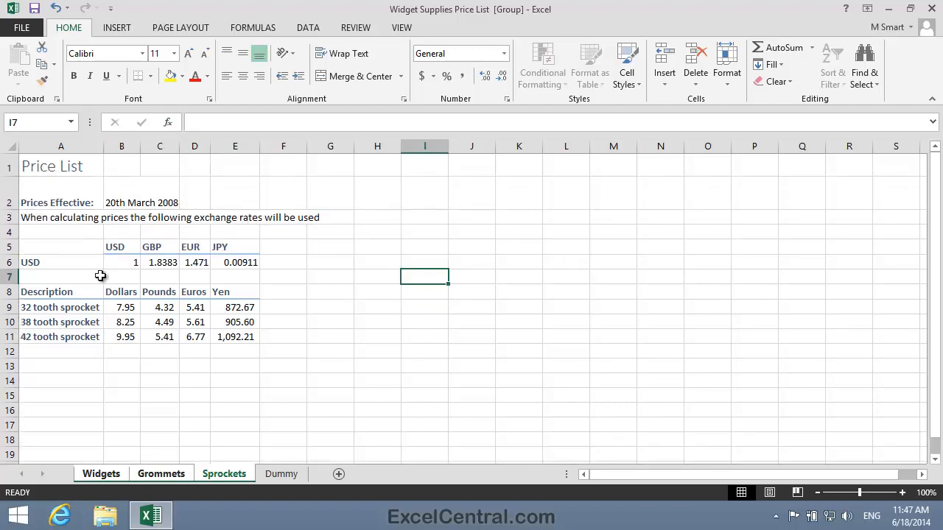
drag(10, 238, 9, 230)
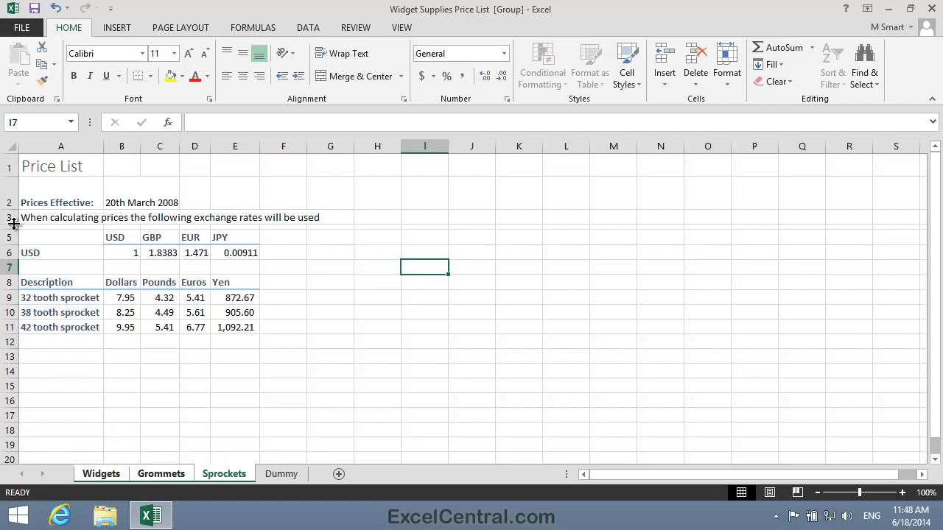
drag(14, 224, 10, 240)
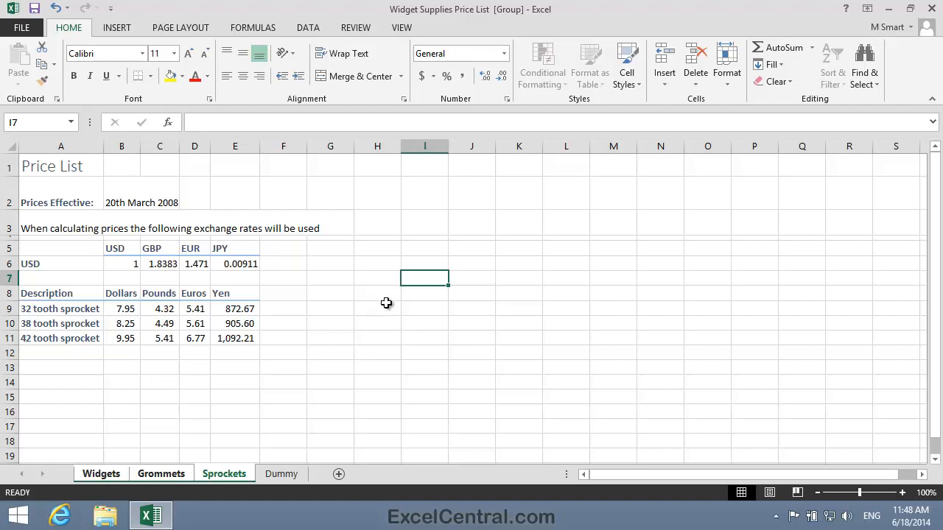
click(165, 477)
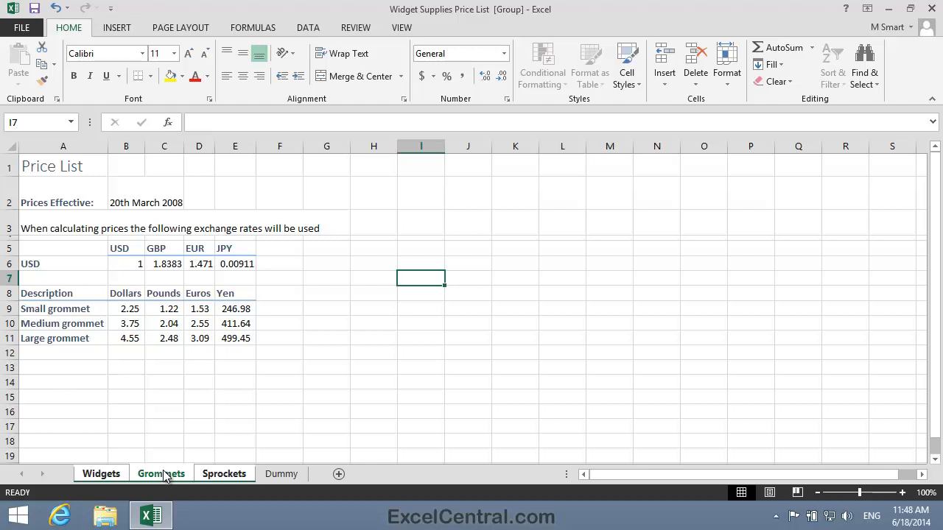
click(104, 477)
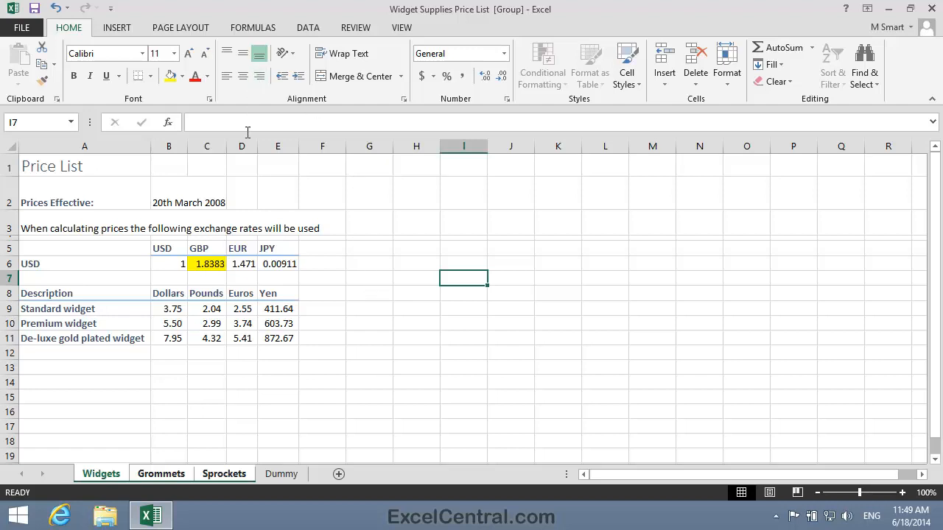
- Set the GBP exchange rate in C6 to 1.59 on the grouped worksheets and check the Pounds prices on Grommets and Sprockets
click(200, 263)
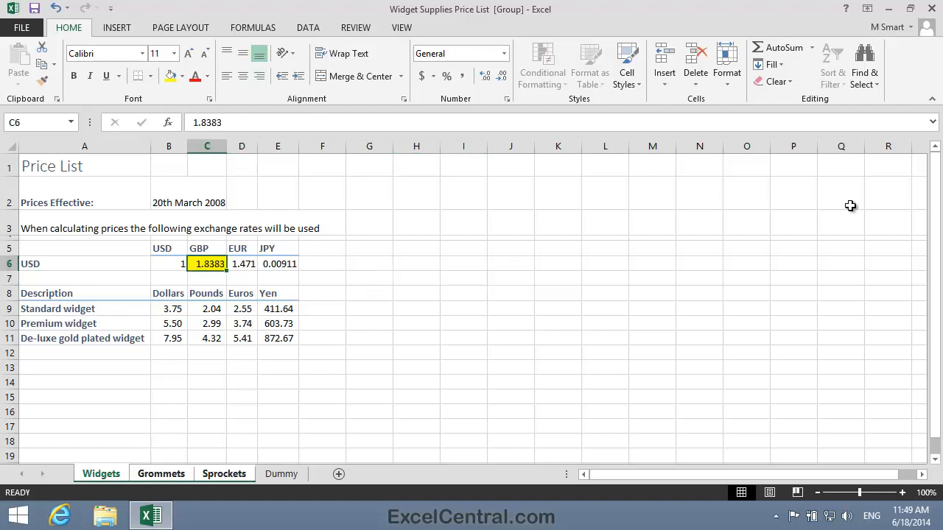
text(1.59)
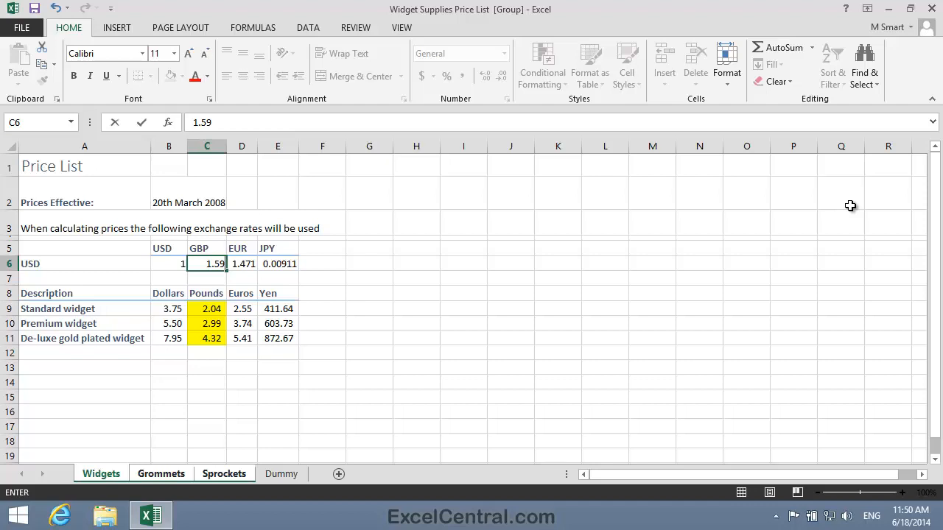
key(Return)
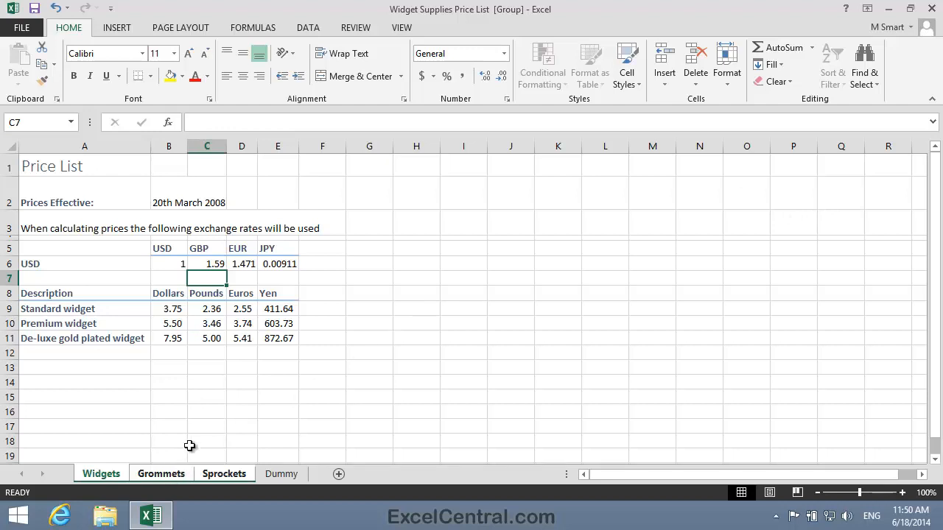
click(162, 476)
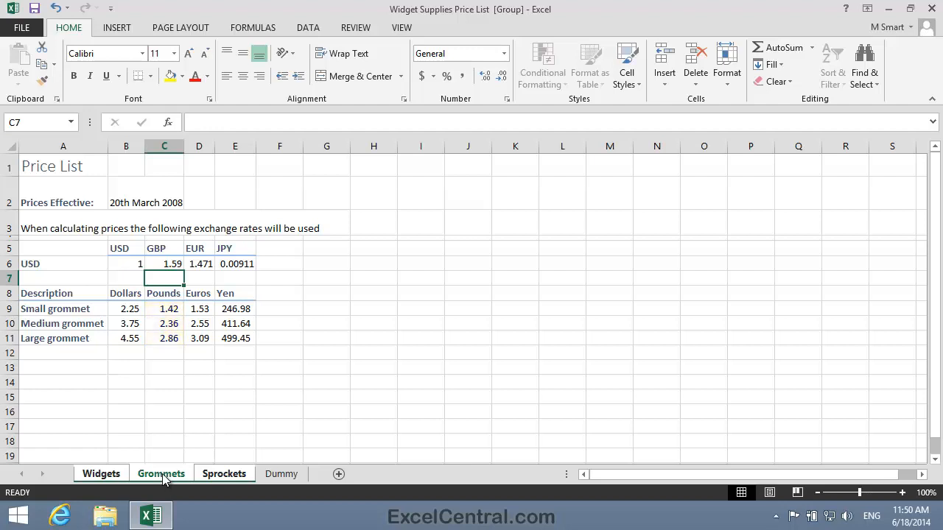
click(224, 476)
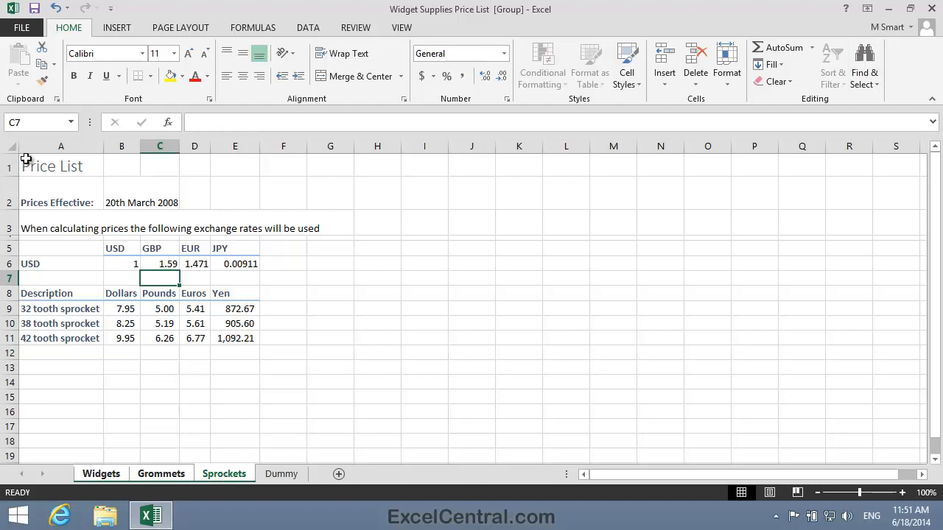
- Save the workbook as Widget Supplies Price List-1 in the Excel 2013 Essential Skills folder
click(36, 29)
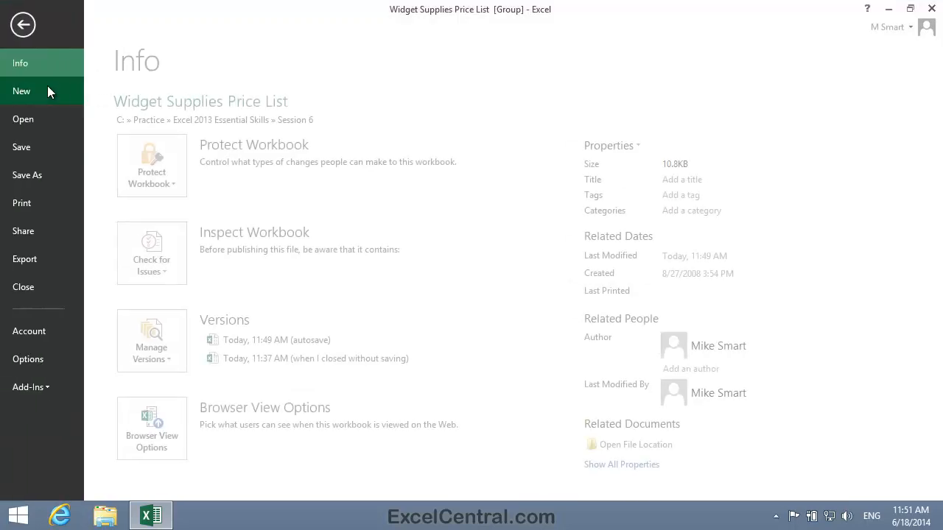
click(49, 175)
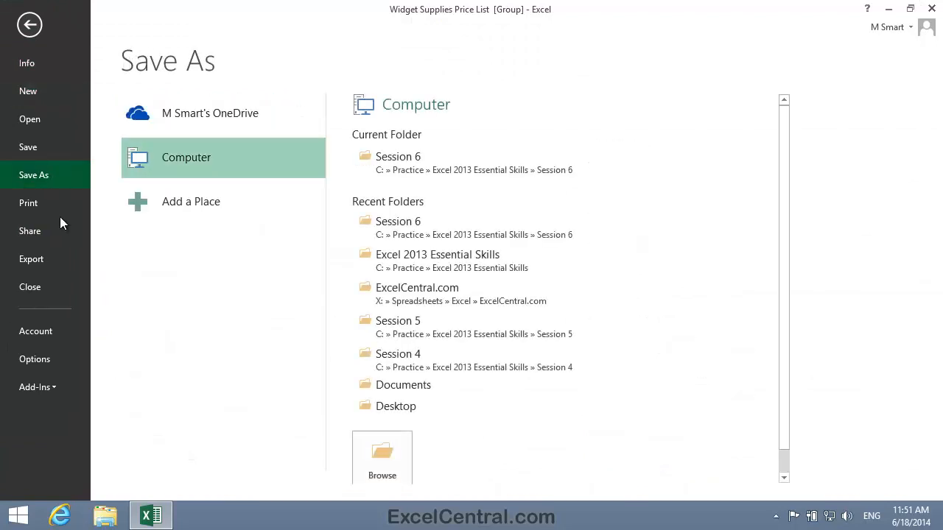
click(383, 457)
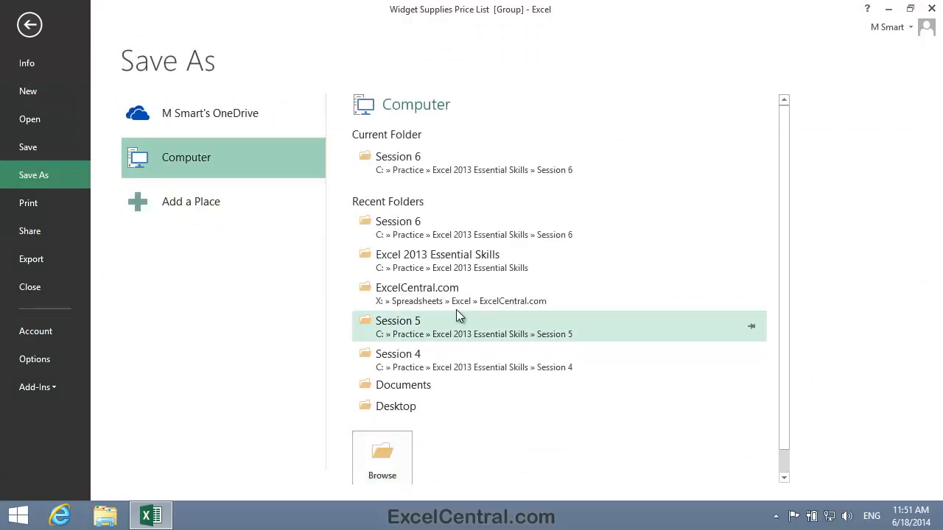
click(518, 300)
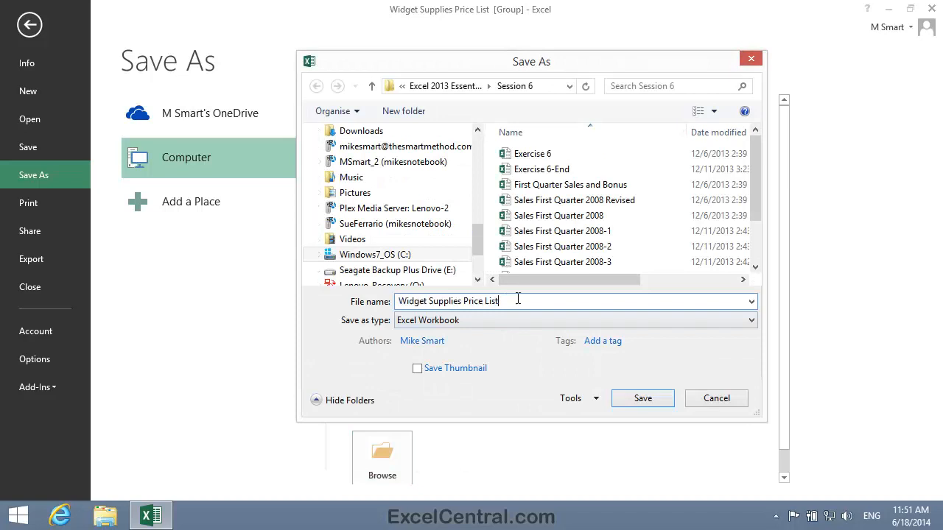
text(-1)
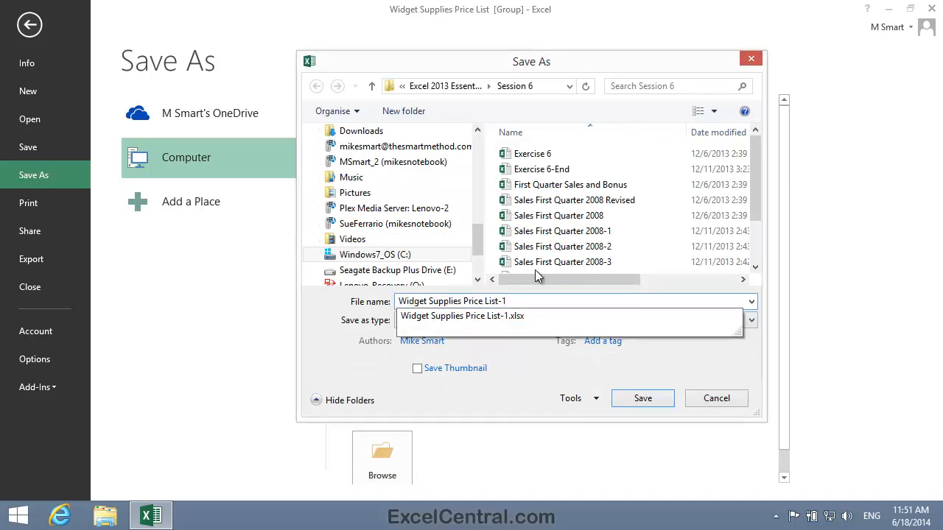
click(447, 86)
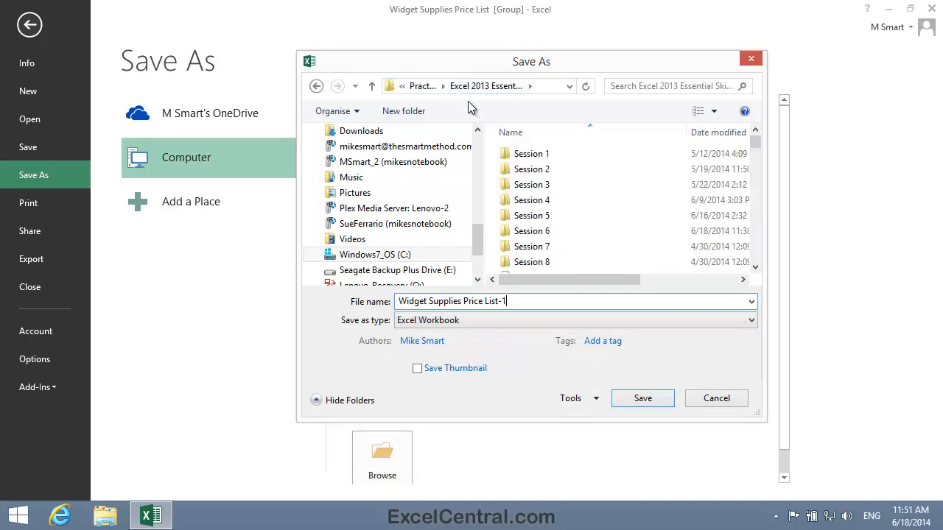
click(641, 398)
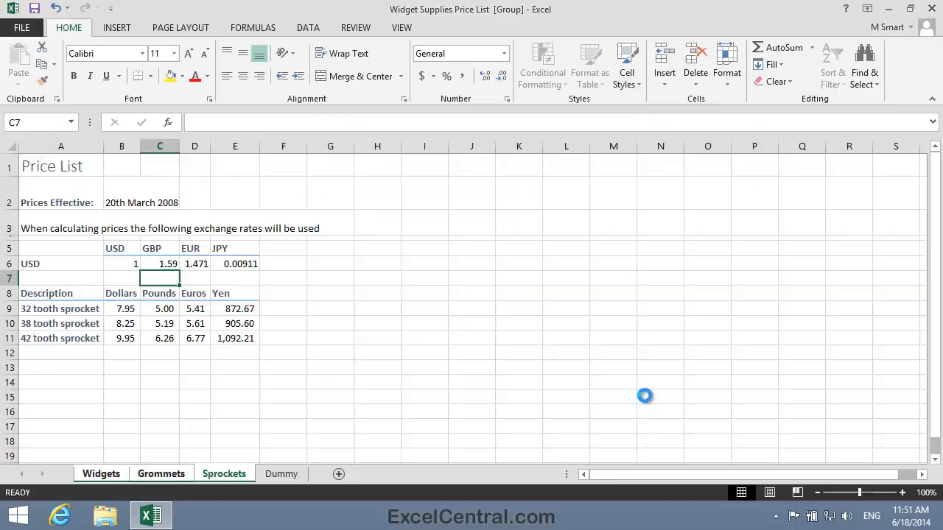